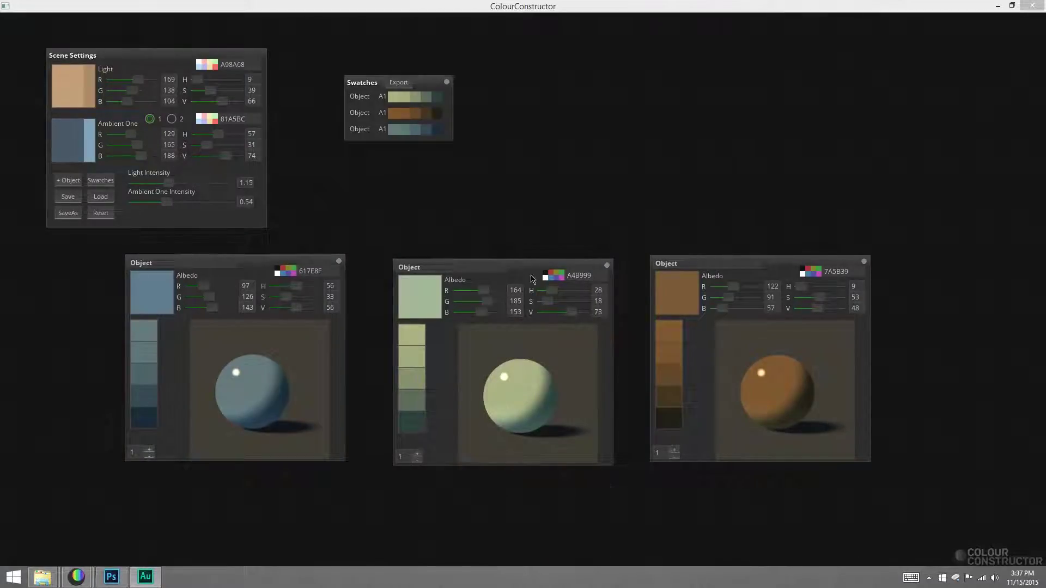
Step: Raise ColourConstructor's Light S value from 39 to 44 and close the Swatches panel
{"action": "left_click_drag", "start_coordinate": [533, 269], "coordinate": [529, 266]}
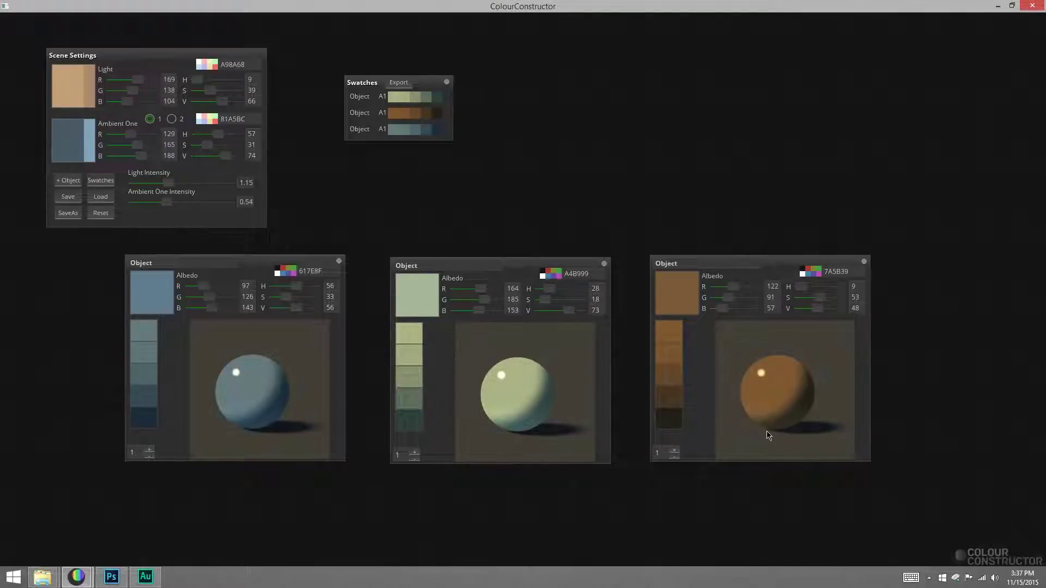
{"action": "left_click_drag", "start_coordinate": [210, 91], "coordinate": [217, 94]}
{"action": "left_click_drag", "start_coordinate": [424, 84], "coordinate": [409, 98]}
{"action": "left_click", "coordinate": [432, 99]}
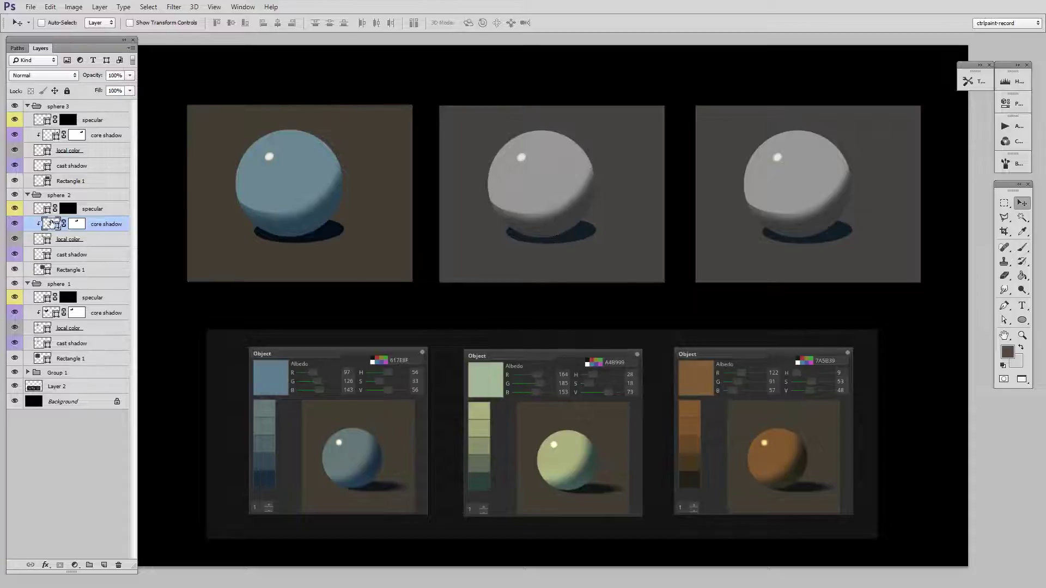
{"action": "double_click", "coordinate": [52, 224]}
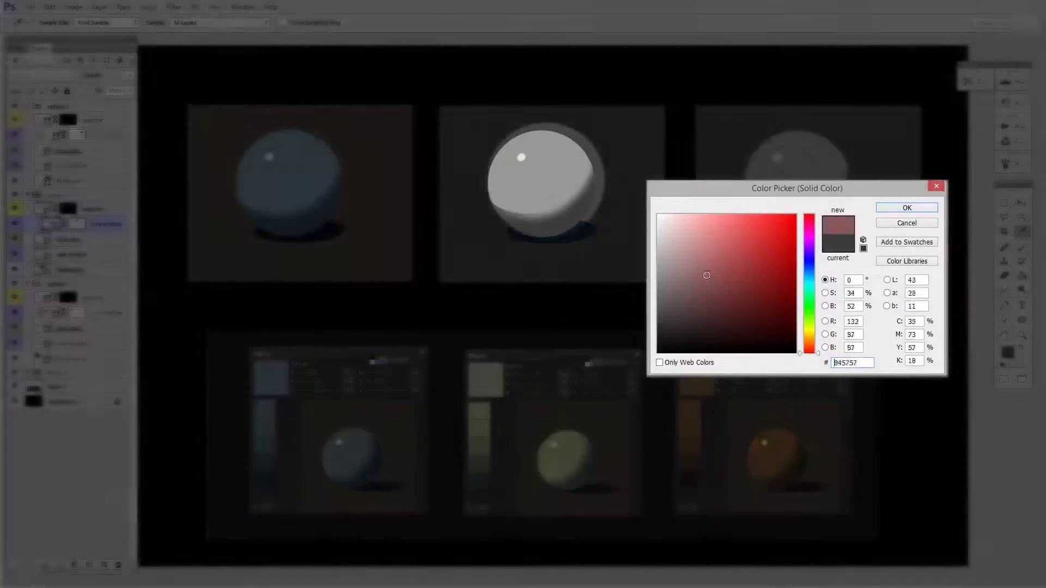
Step: Recolour sphere 2's core shadow fill from a muted red trial to a dark teal green
{"action": "mouse_move", "coordinate": [715, 256]}
{"action": "left_mouse_down"}
{"action": "mouse_move", "coordinate": [751, 270]}
{"action": "mouse_move", "coordinate": [751, 248]}
{"action": "left_mouse_up"}
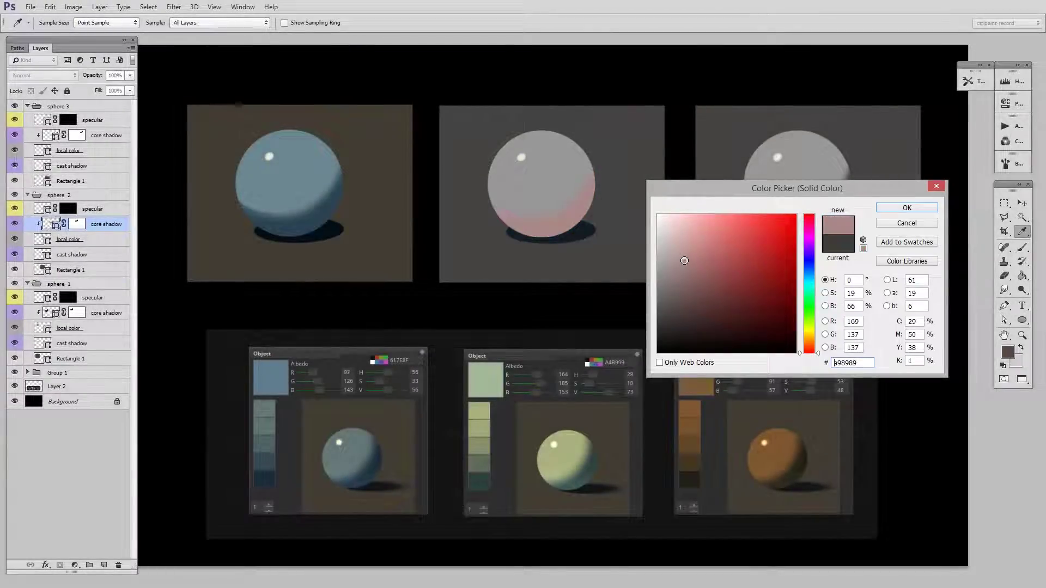
{"action": "left_click", "coordinate": [809, 304]}
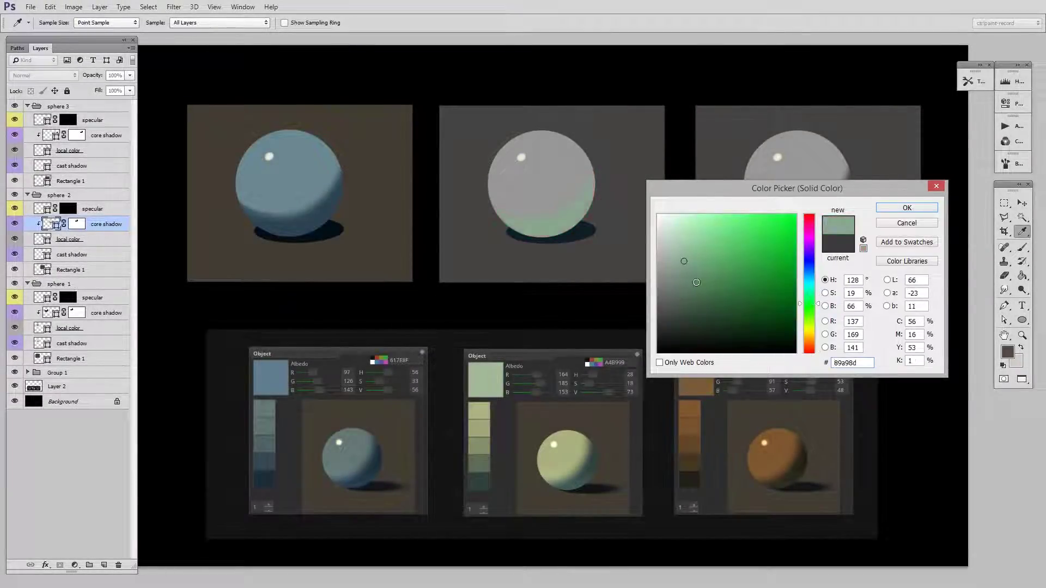
{"action": "left_click_drag", "start_coordinate": [695, 285], "coordinate": [718, 316]}
{"action": "left_click", "coordinate": [809, 290]}
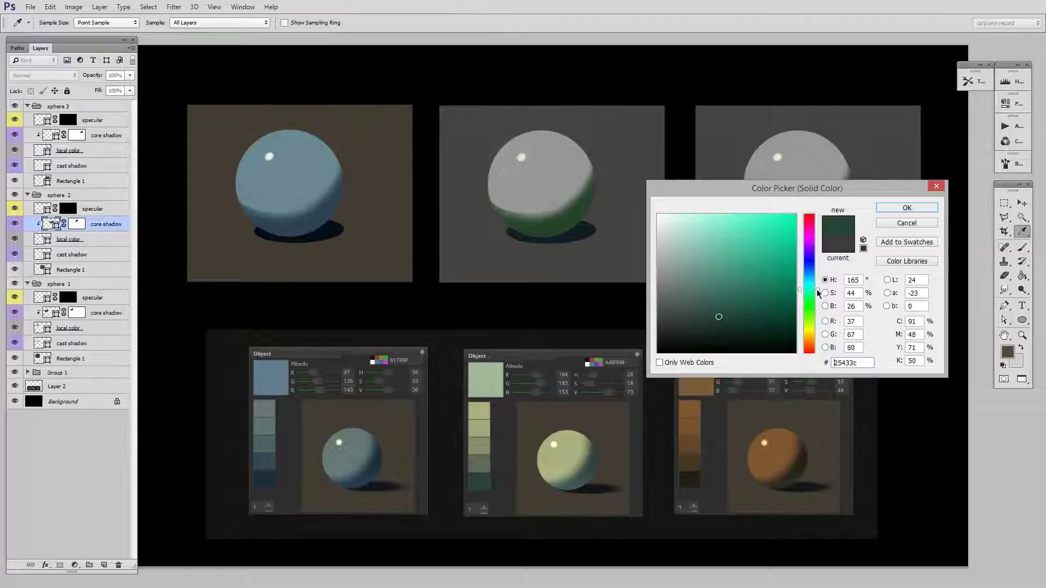
{"action": "left_click_drag", "start_coordinate": [734, 312], "coordinate": [718, 322]}
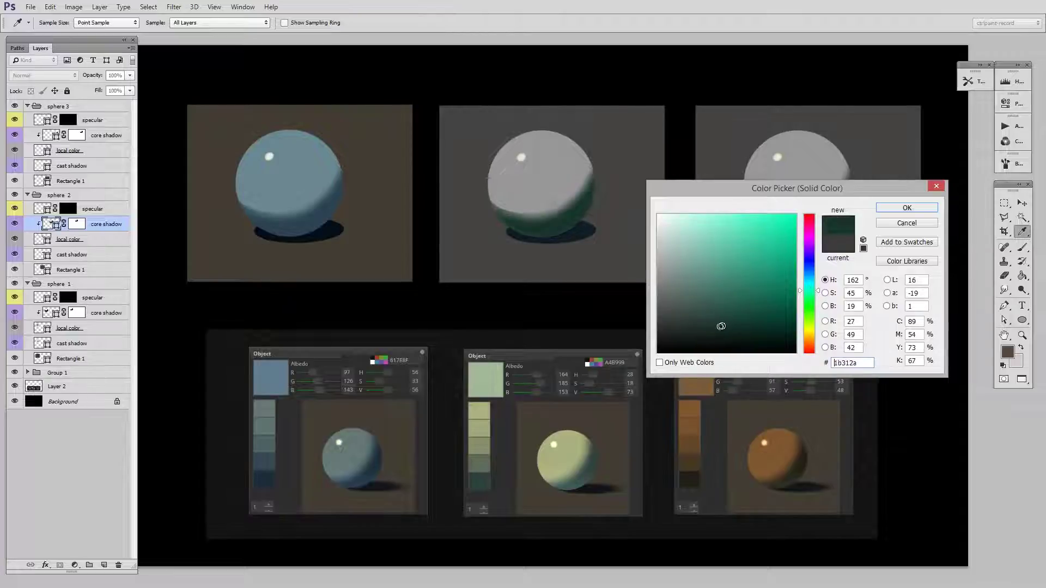
{"action": "left_click", "coordinate": [906, 207]}
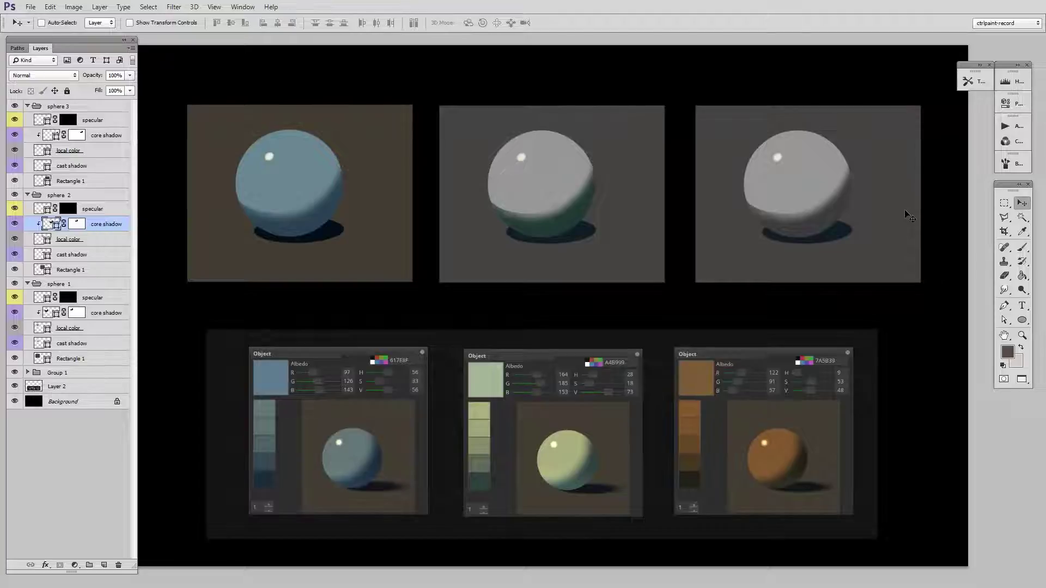
Step: Set sphere 2's local colour fill to a light, pale yellow-green
{"action": "double_click", "coordinate": [42, 239]}
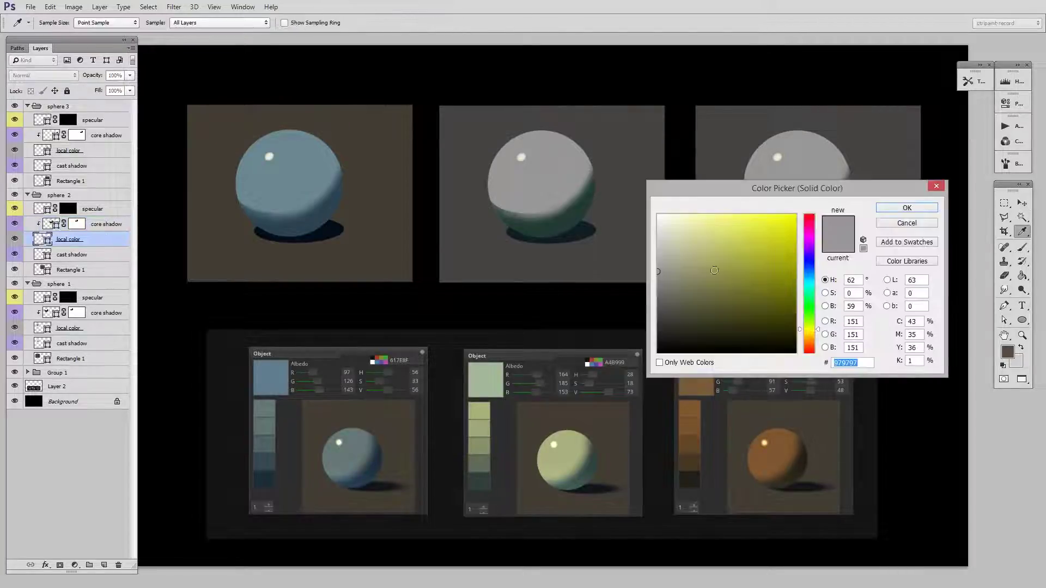
{"action": "left_click_drag", "start_coordinate": [714, 270], "coordinate": [684, 250]}
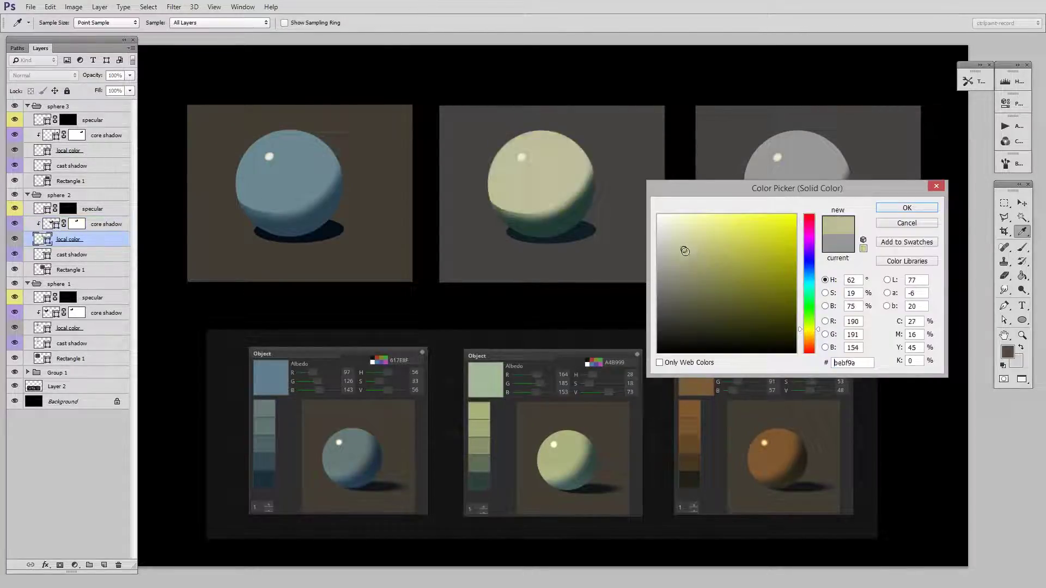
{"action": "left_click_drag", "start_coordinate": [685, 249], "coordinate": [704, 257]}
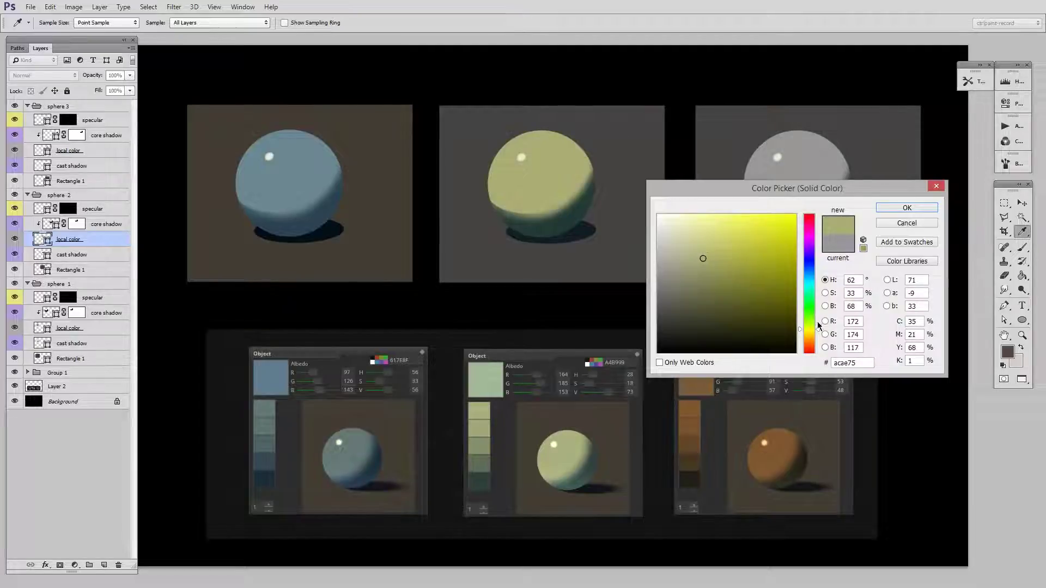
{"action": "left_click", "coordinate": [809, 331]}
{"action": "left_click_drag", "start_coordinate": [702, 262], "coordinate": [697, 253]}
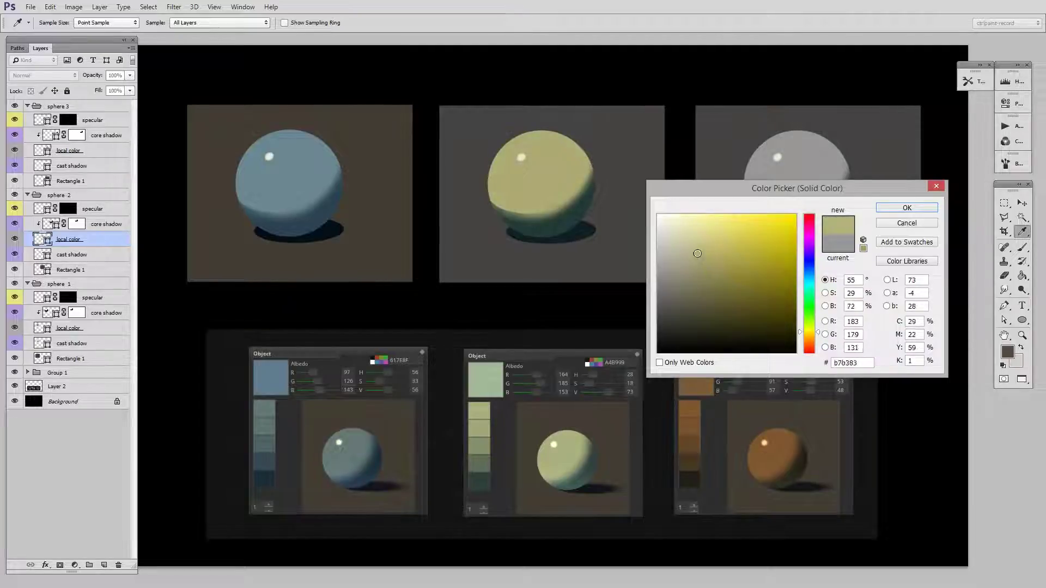
{"action": "left_click", "coordinate": [809, 325]}
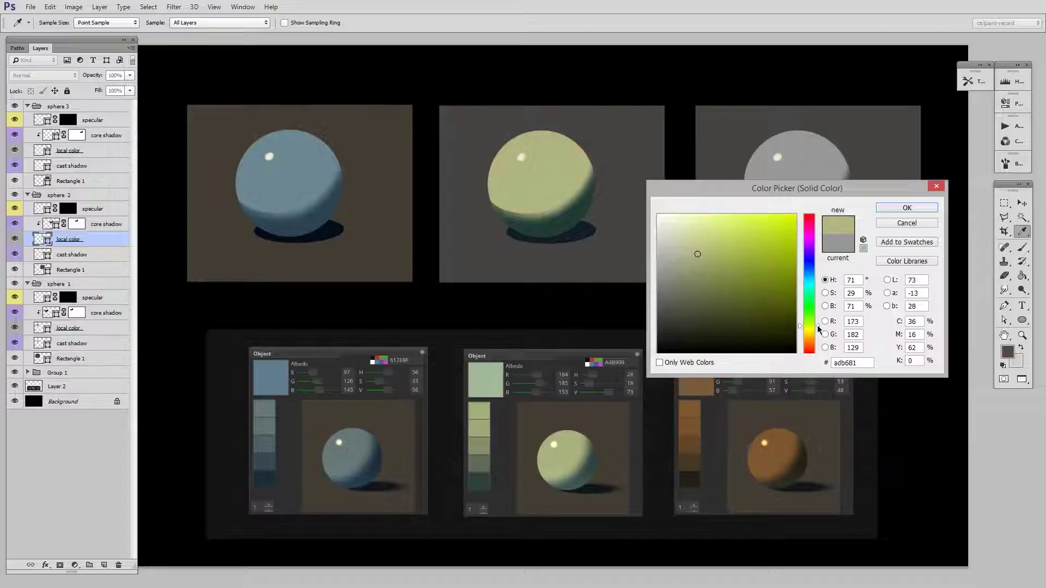
{"action": "left_click_drag", "start_coordinate": [697, 245], "coordinate": [693, 251]}
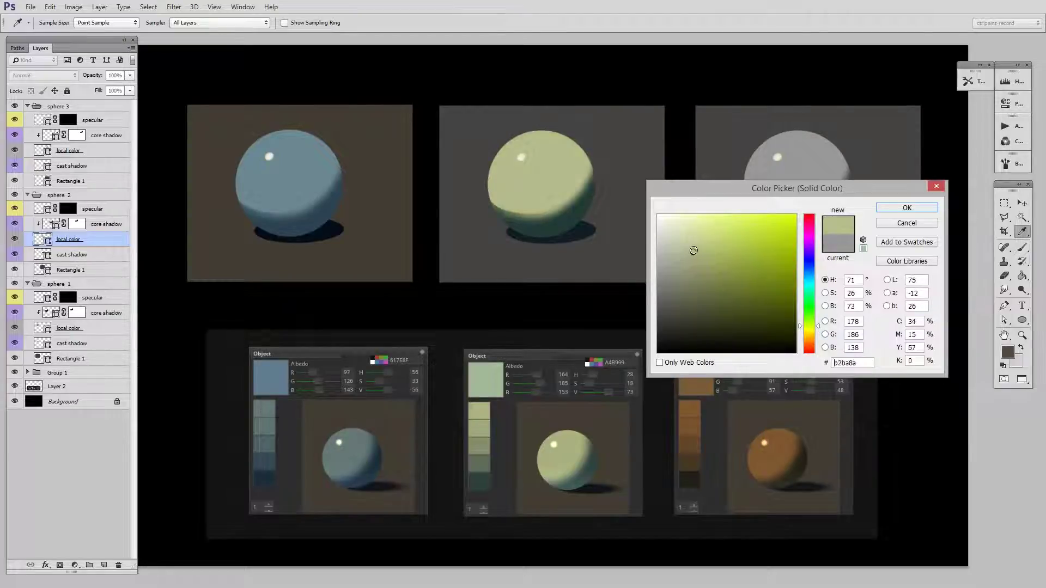
{"action": "left_click", "coordinate": [906, 208]}
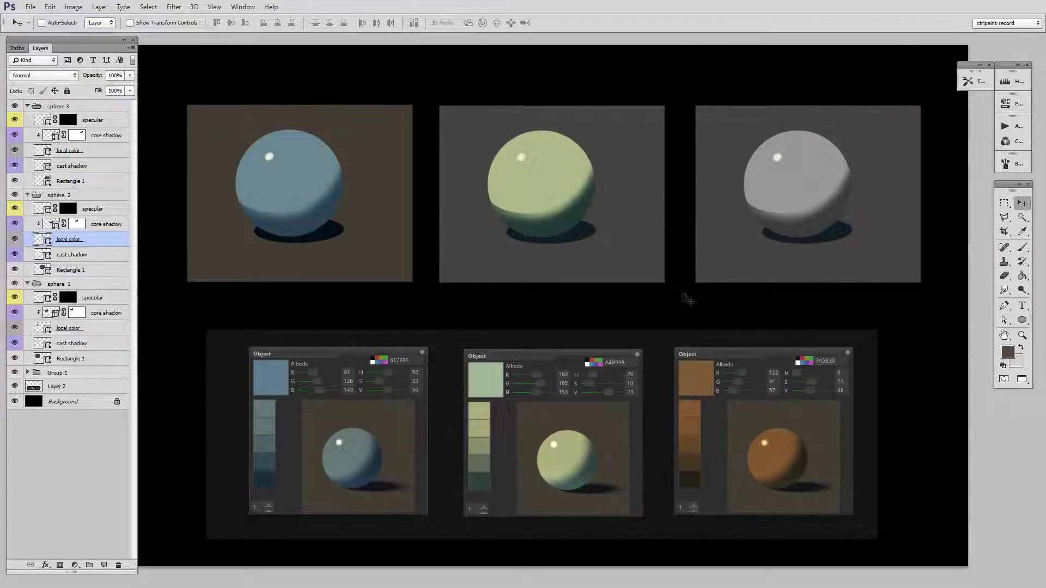
{"action": "left_click", "coordinate": [43, 210]}
Step: Change sphere 2's specular highlight fill from near-white to a warm cream
{"action": "double_click", "coordinate": [43, 209]}
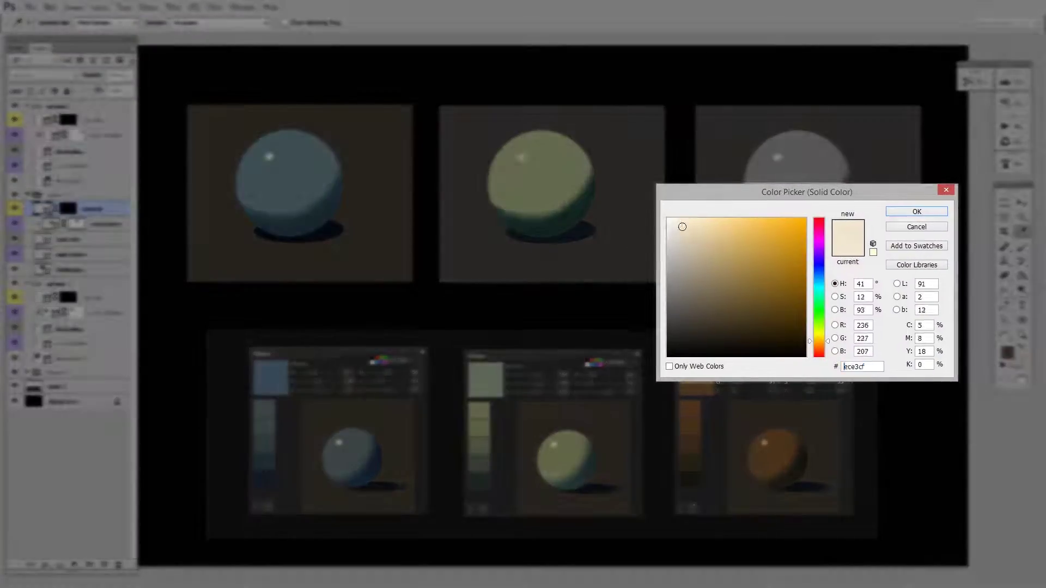
{"action": "left_click_drag", "start_coordinate": [672, 221], "coordinate": [670, 219]}
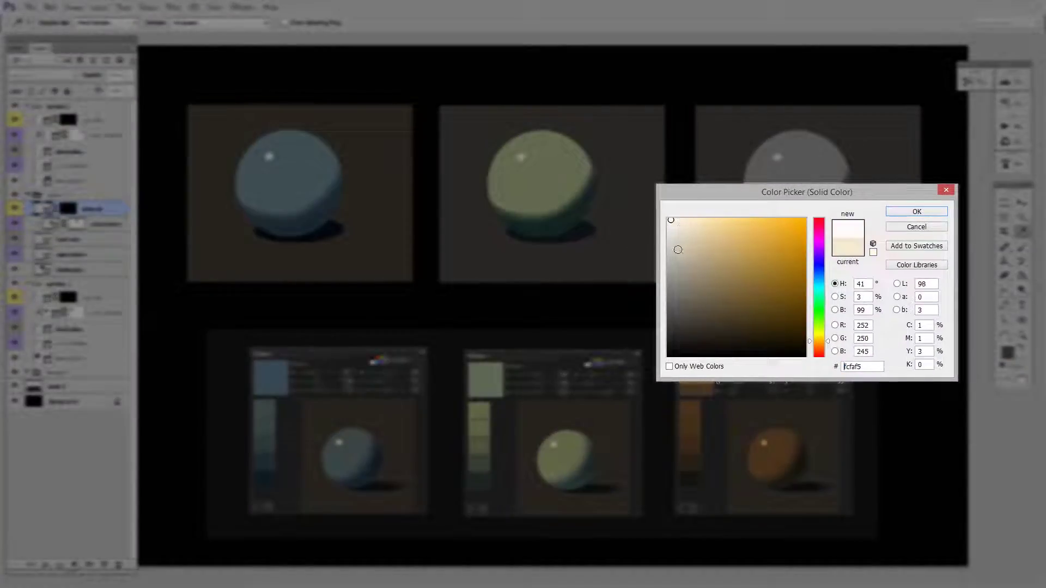
{"action": "left_click", "coordinate": [679, 229]}
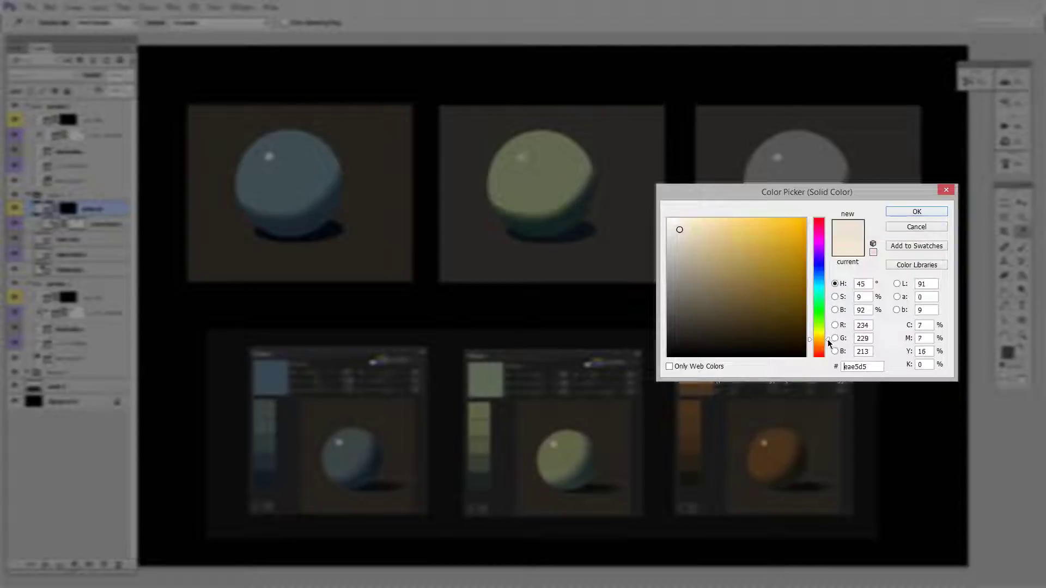
{"action": "mouse_move", "coordinate": [680, 231]}
{"action": "left_mouse_down"}
{"action": "mouse_move", "coordinate": [691, 244]}
{"action": "mouse_move", "coordinate": [696, 225]}
{"action": "left_mouse_up"}
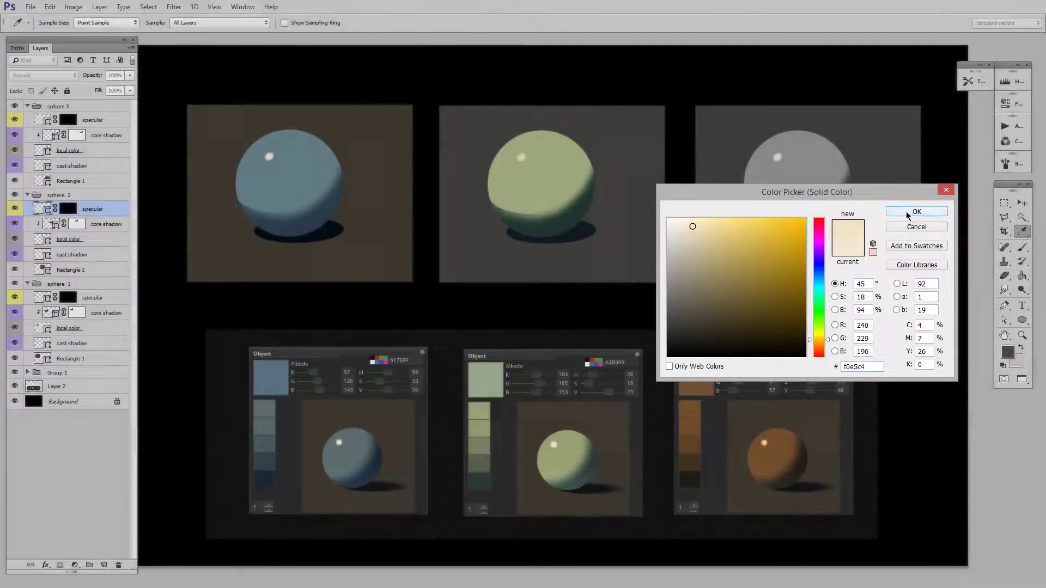
{"action": "left_click", "coordinate": [909, 212]}
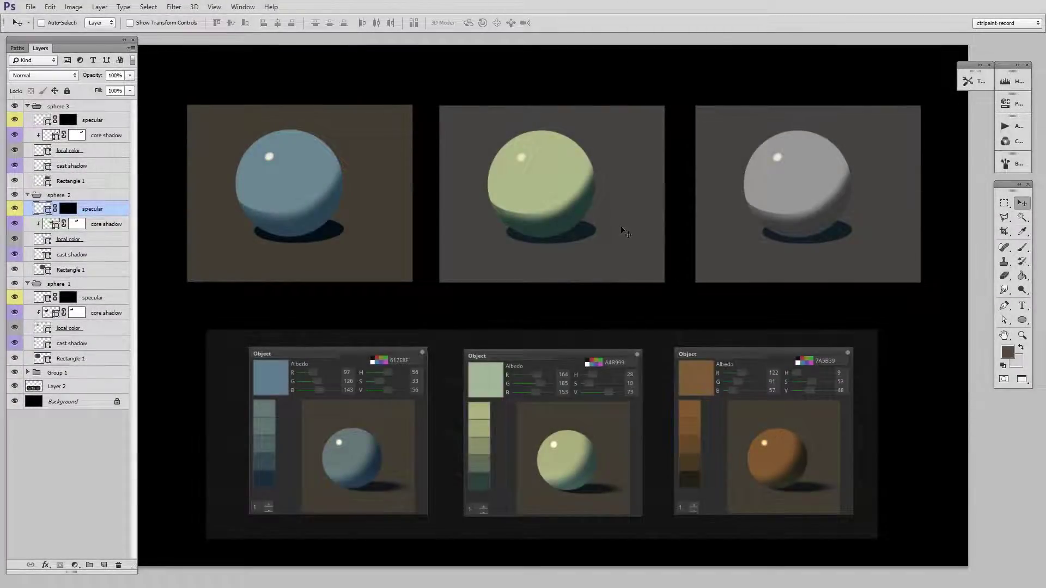
Step: Fill sphere 2's Rectangle 1 background with a deep warm brown
{"action": "double_click", "coordinate": [43, 269]}
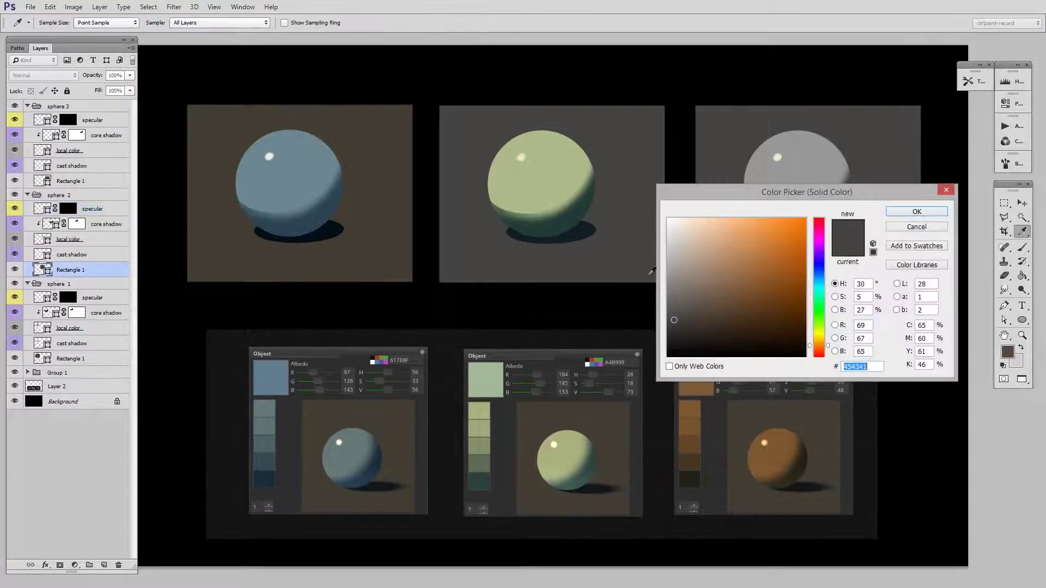
{"action": "left_click_drag", "start_coordinate": [685, 331], "coordinate": [689, 309]}
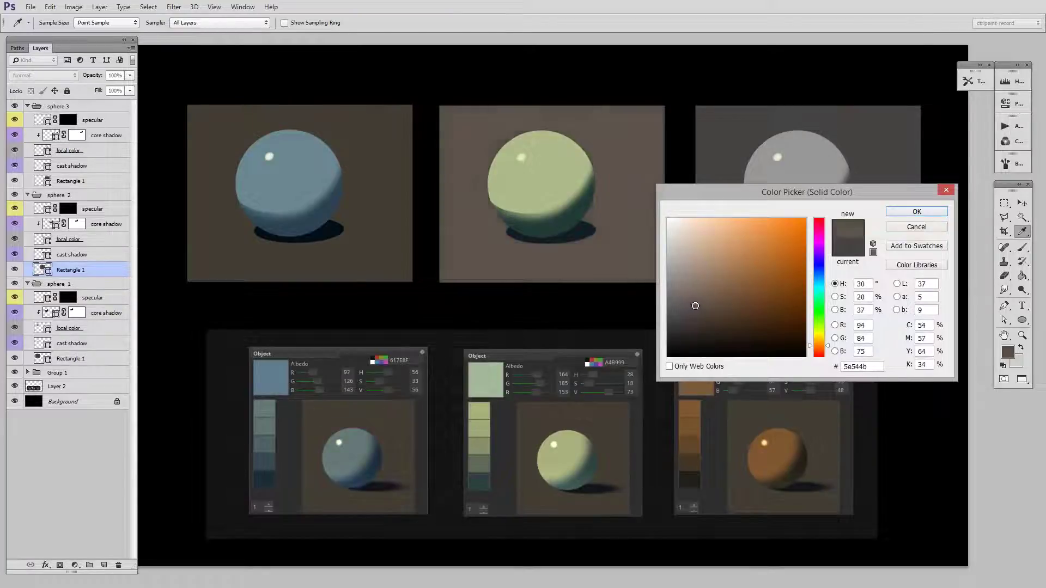
{"action": "mouse_move", "coordinate": [689, 309]}
{"action": "left_mouse_down"}
{"action": "mouse_move", "coordinate": [683, 319]}
{"action": "mouse_move", "coordinate": [700, 312]}
{"action": "left_mouse_up"}
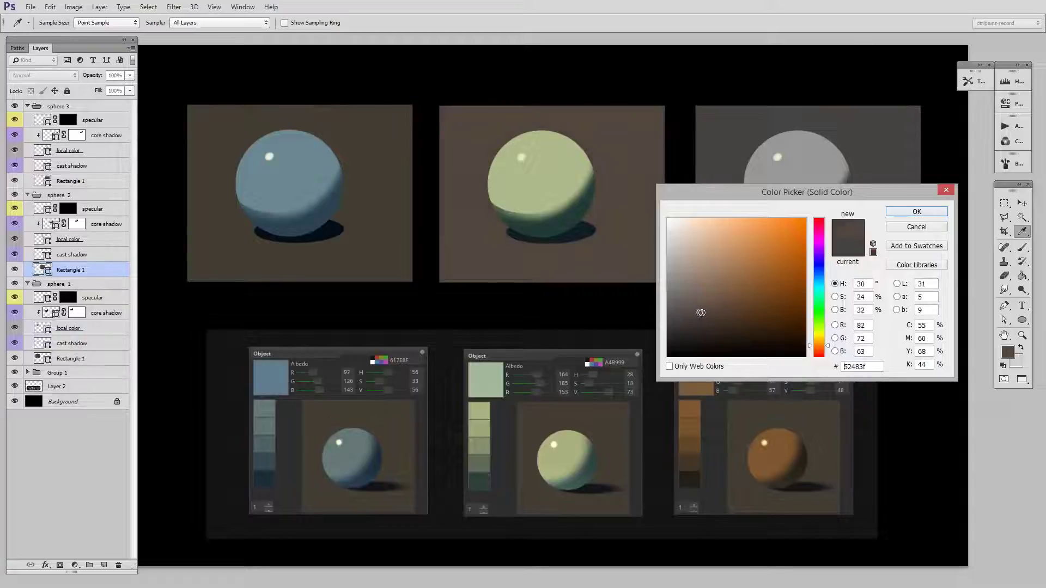
{"action": "left_click", "coordinate": [923, 211]}
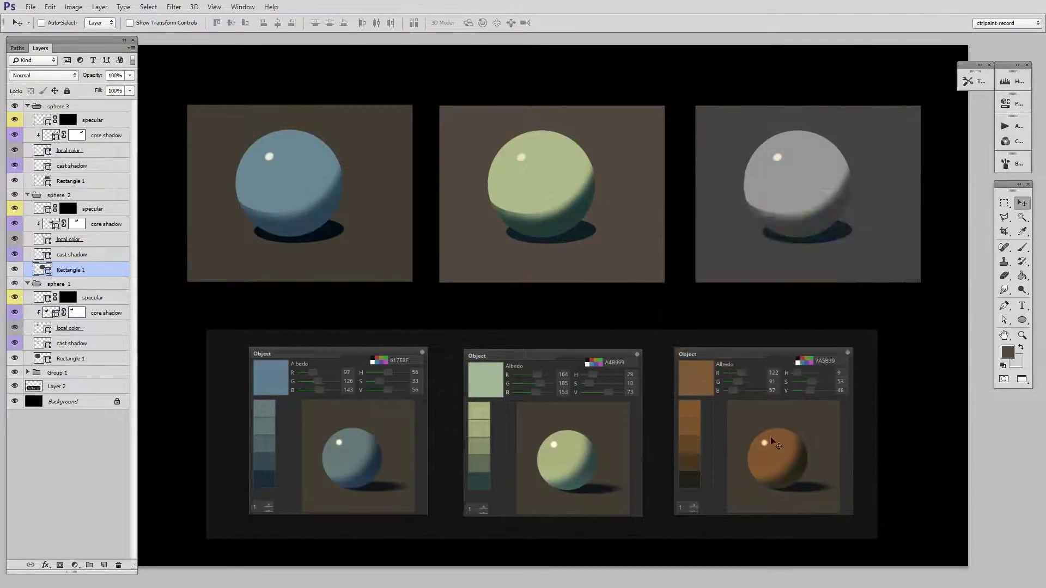
{"action": "key", "text": "b"}
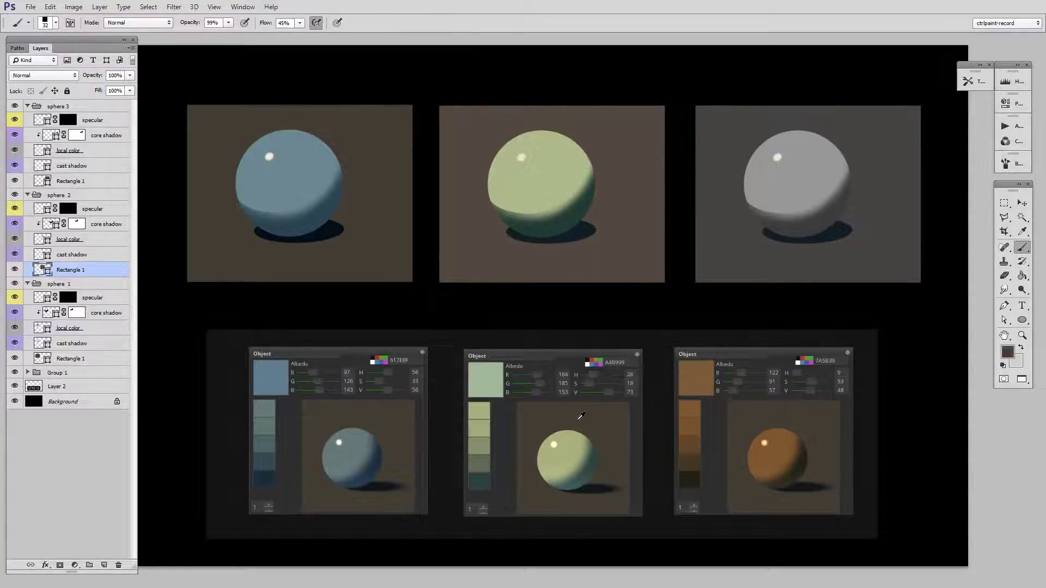
{"action": "left_click", "coordinate": [1007, 352]}
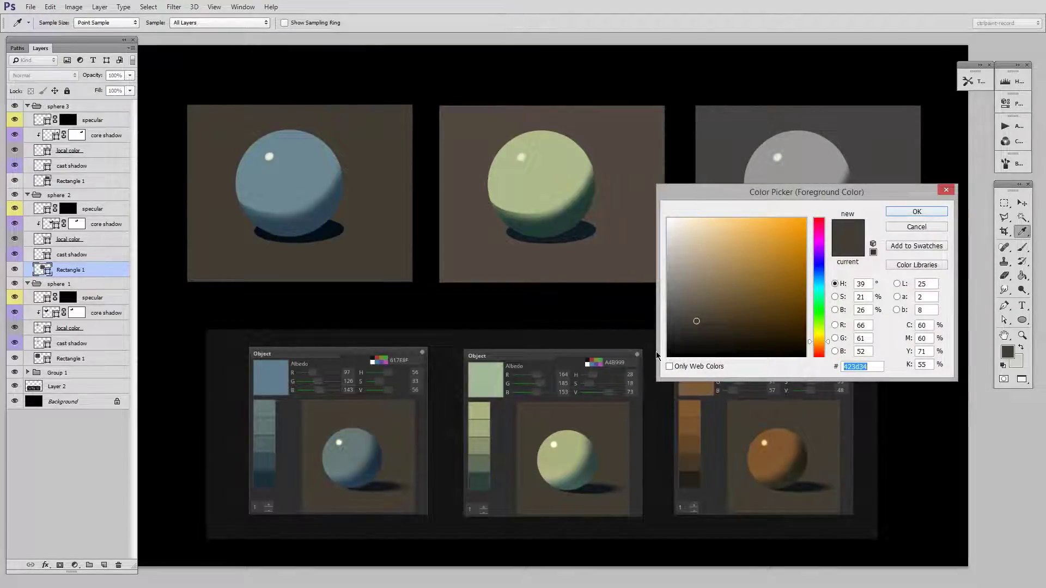
{"action": "left_click", "coordinate": [457, 246]}
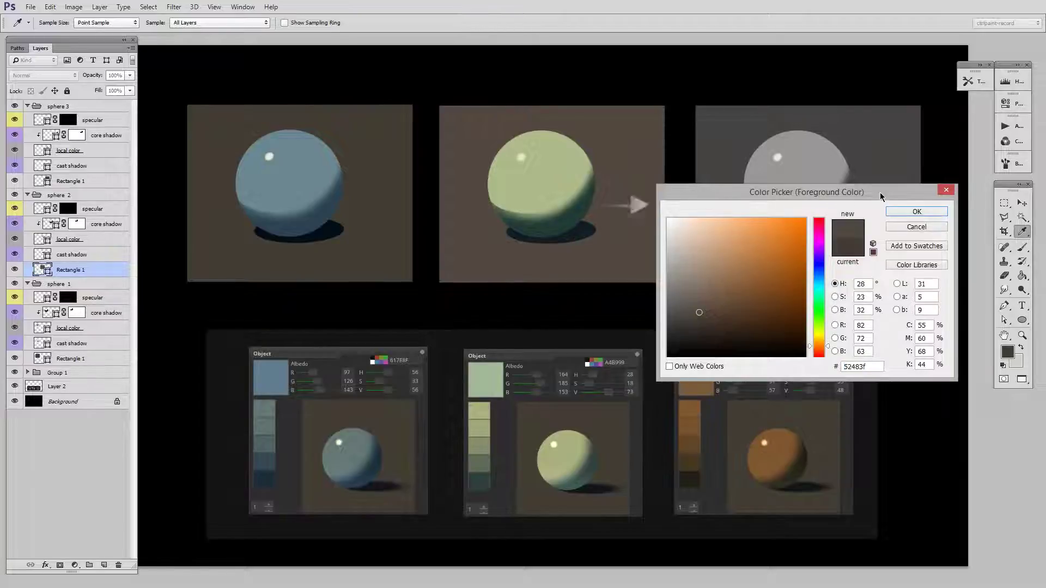
{"action": "left_click_drag", "start_coordinate": [880, 192], "coordinate": [817, 161]}
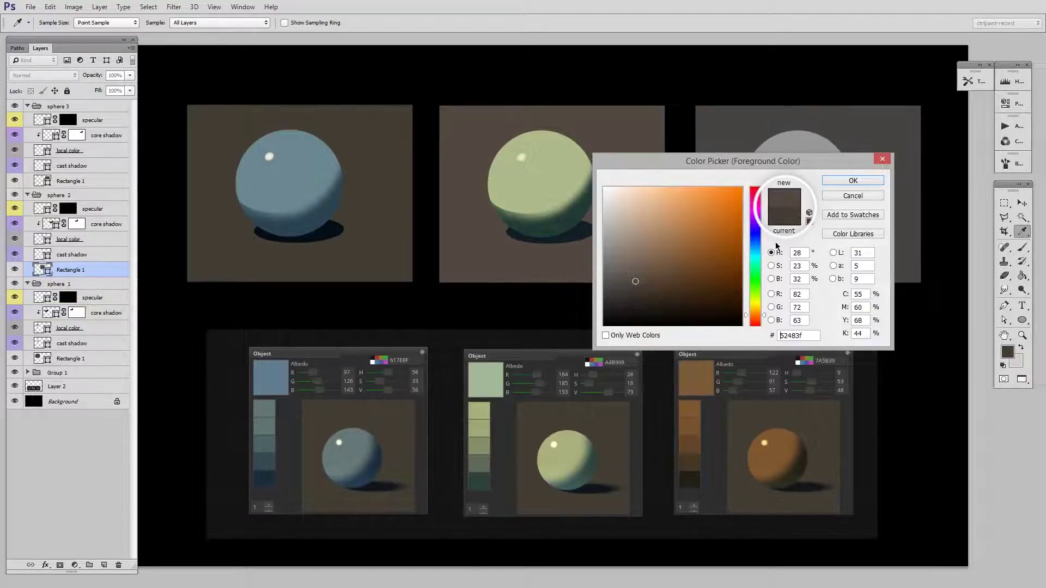
{"action": "left_click", "coordinate": [854, 180]}
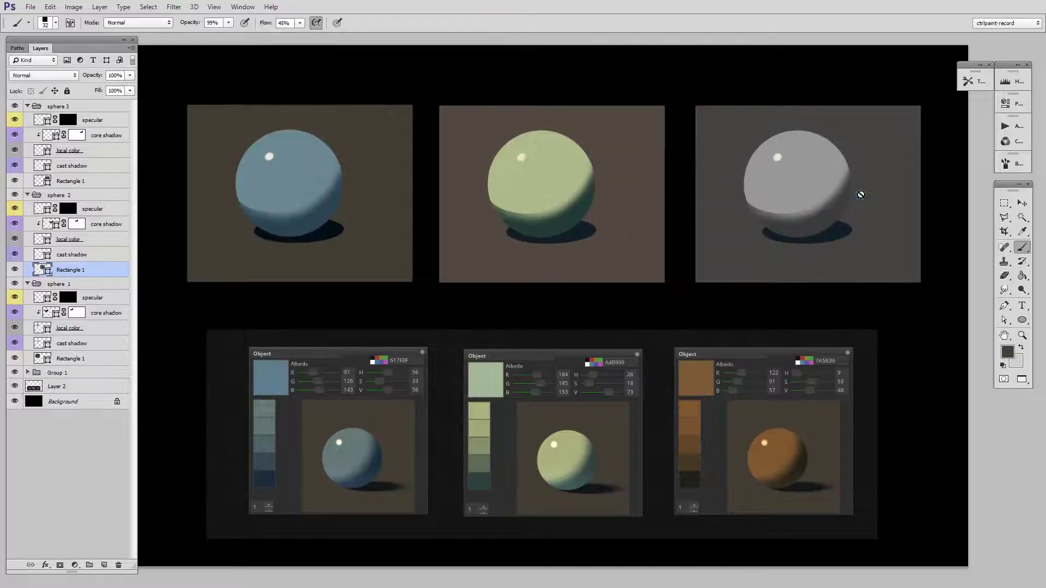
Step: Sample a lighter green from the green reference sphere as the foreground colour
{"action": "left_click", "coordinate": [572, 453], "text": "alt"}
{"action": "key", "text": "i"}
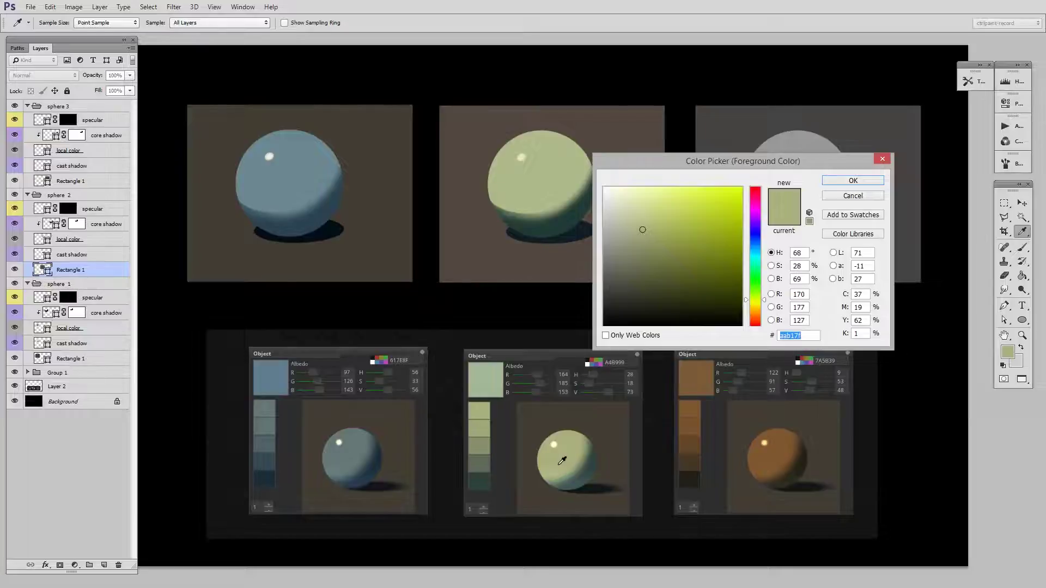
{"action": "left_click", "coordinate": [524, 201]}
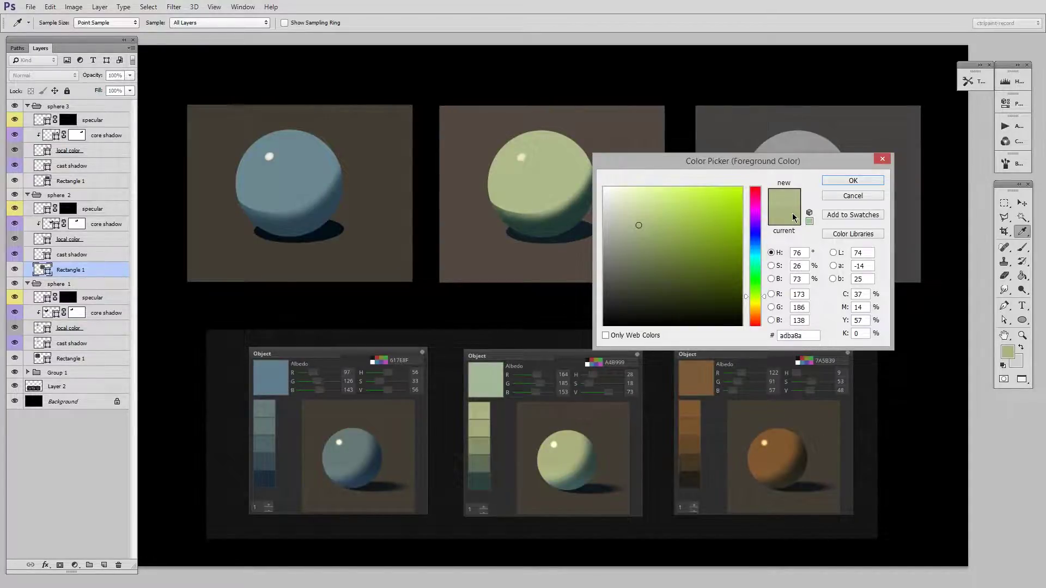
{"action": "left_click", "coordinate": [874, 197]}
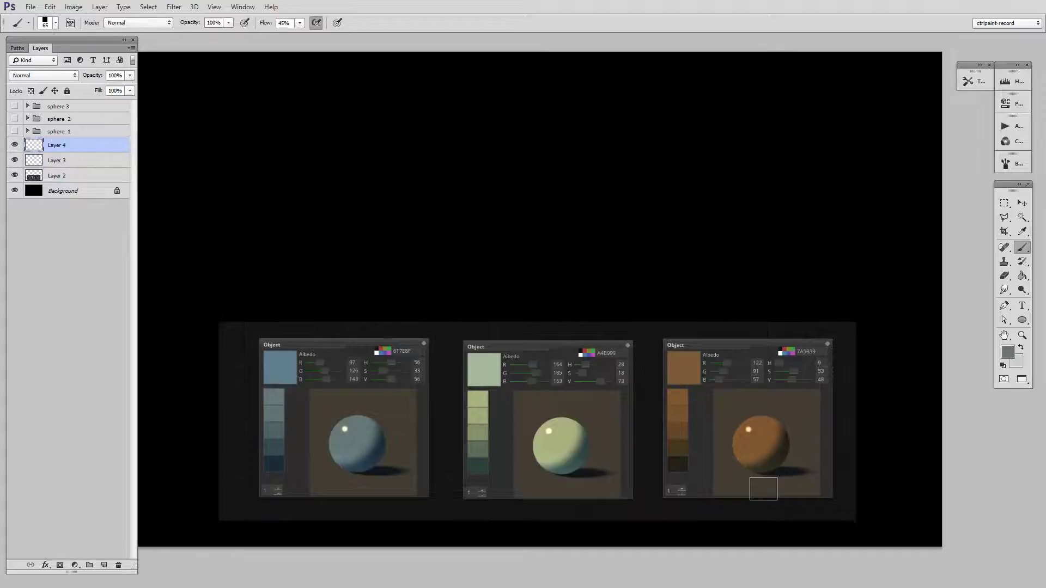
Step: Brush a loose grey-brown patch above the colour references
{"action": "left_click", "coordinate": [1007, 351]}
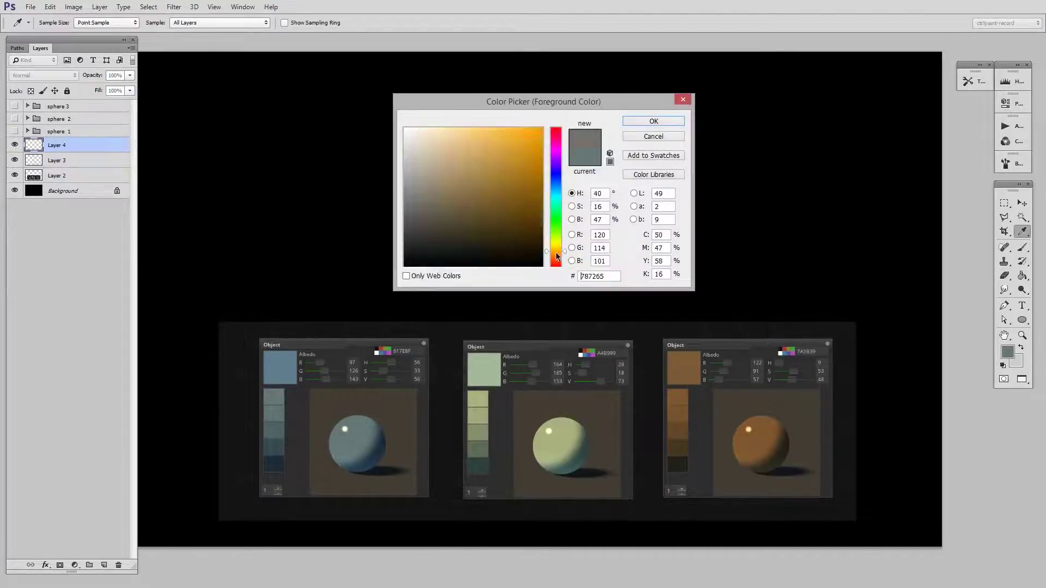
{"action": "left_click", "coordinate": [432, 210]}
{"action": "left_click", "coordinate": [654, 121]}
{"action": "left_click_drag", "start_coordinate": [274, 159], "coordinate": [310, 286]}
{"action": "mouse_move", "coordinate": [328, 115]}
{"action": "left_mouse_down"}
{"action": "mouse_move", "coordinate": [397, 144]}
{"action": "mouse_move", "coordinate": [335, 229]}
{"action": "mouse_move", "coordinate": [392, 221]}
{"action": "left_mouse_up"}
Step: Darken the patch with deeper brown, then add a new layer with a smaller brush
{"action": "left_click", "coordinate": [1006, 352]}
{"action": "left_click", "coordinate": [440, 218]}
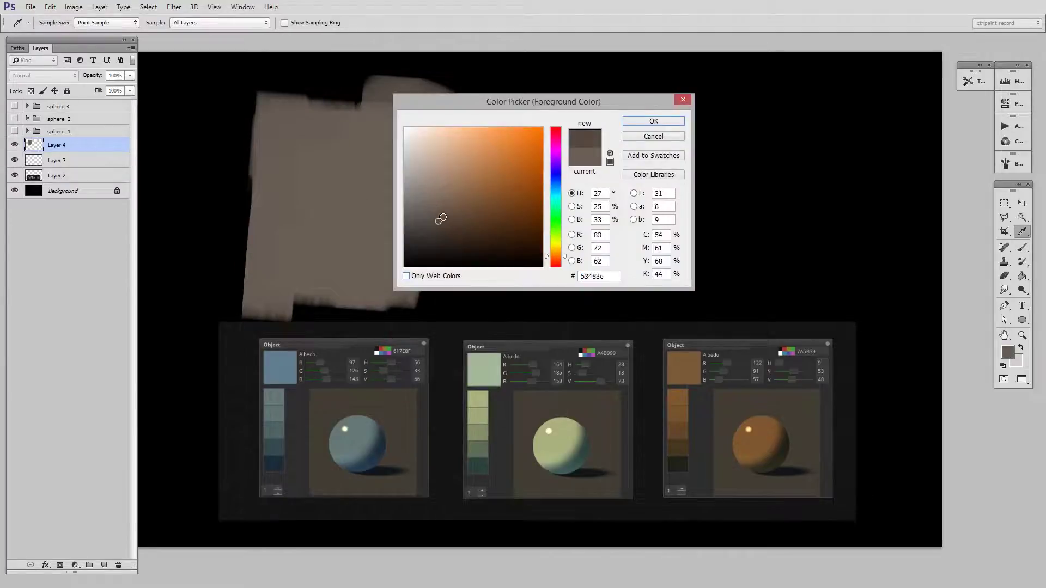
{"action": "left_click", "coordinate": [654, 121]}
{"action": "mouse_move", "coordinate": [376, 151]}
{"action": "left_mouse_down"}
{"action": "mouse_move", "coordinate": [360, 262]}
{"action": "mouse_move", "coordinate": [409, 220]}
{"action": "mouse_move", "coordinate": [301, 193]}
{"action": "mouse_move", "coordinate": [367, 131]}
{"action": "mouse_move", "coordinate": [340, 254]}
{"action": "mouse_move", "coordinate": [286, 261]}
{"action": "left_mouse_up"}
{"action": "key", "text": "ctrl+shift+n"}
{"action": "key", "text": "bracketleft"}
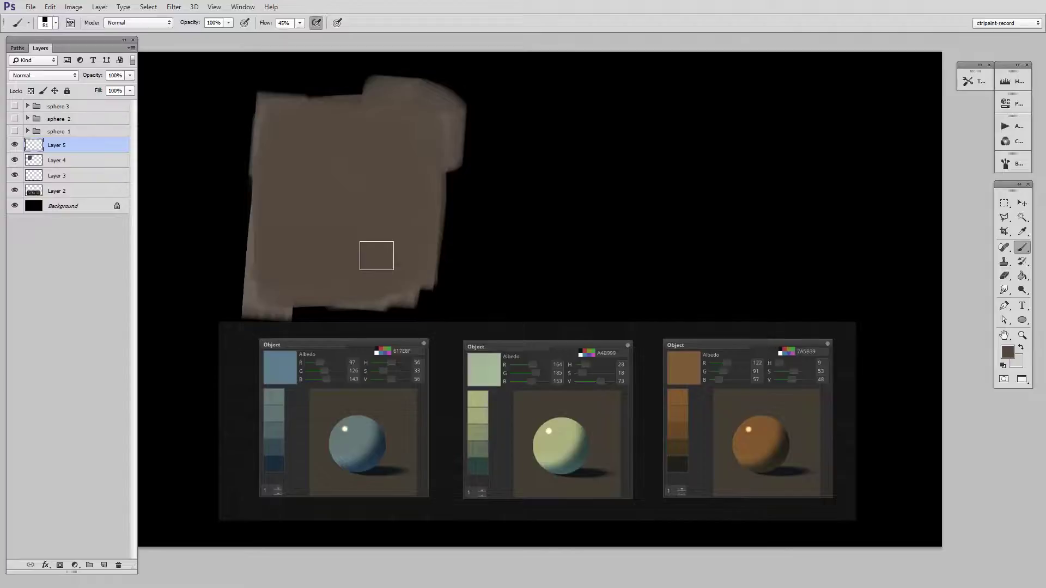
{"action": "left_click", "coordinate": [1007, 352]}
Step: Paint the sphere shape in a muted cyan-blue on the brown patch
{"action": "left_click_drag", "start_coordinate": [532, 102], "coordinate": [670, 92]}
{"action": "left_click", "coordinate": [683, 183]}
{"action": "left_click", "coordinate": [560, 178]}
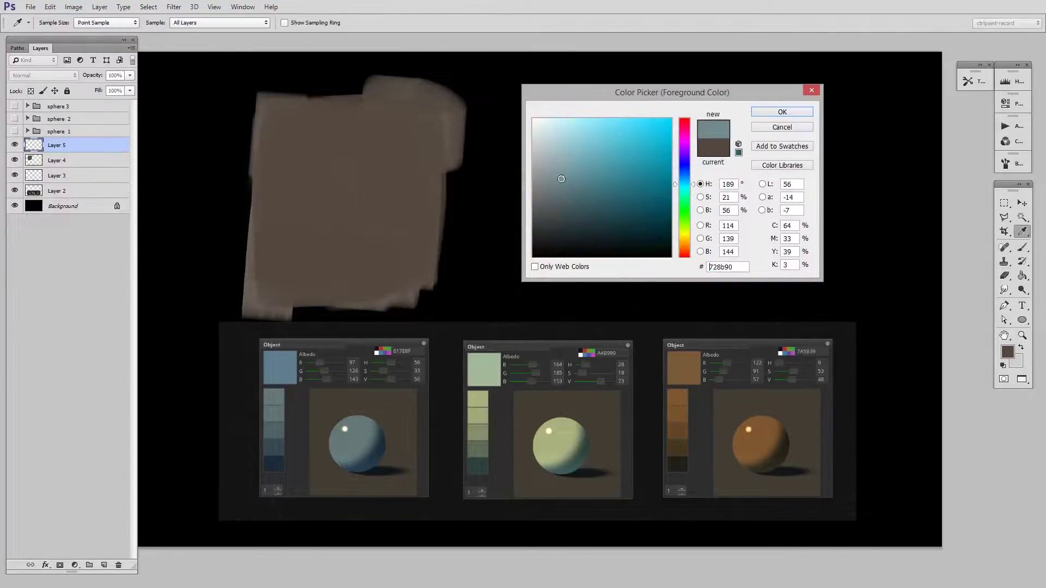
{"action": "left_click_drag", "start_coordinate": [560, 178], "coordinate": [556, 172]}
{"action": "left_click", "coordinate": [782, 112]}
{"action": "mouse_move", "coordinate": [319, 200]}
{"action": "left_mouse_down"}
{"action": "mouse_move", "coordinate": [353, 186]}
{"action": "mouse_move", "coordinate": [343, 213]}
{"action": "mouse_move", "coordinate": [336, 197]}
{"action": "left_mouse_up"}
Step: Add grey-blue paint across the sphere's body
{"action": "key", "text": "i"}
{"action": "left_click", "coordinate": [1007, 351]}
{"action": "left_click", "coordinate": [574, 191]}
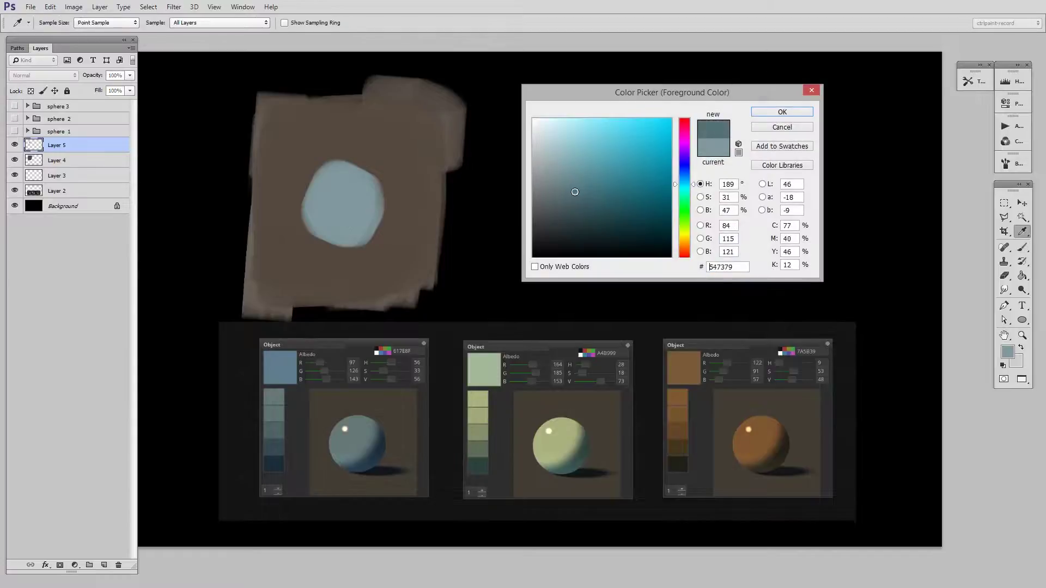
{"action": "left_click", "coordinate": [782, 113]}
{"action": "left_click_drag", "start_coordinate": [323, 228], "coordinate": [363, 216]}
Step: Paint a dark blue shadow side along the sphere's lower right
{"action": "left_click", "coordinate": [1007, 352]}
{"action": "left_click", "coordinate": [612, 215]}
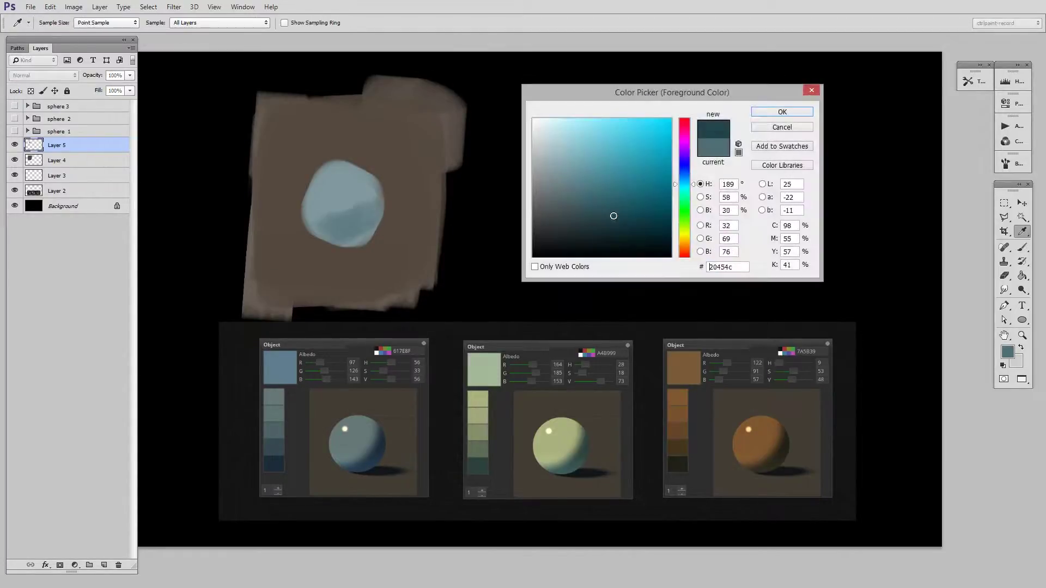
{"action": "left_click_drag", "start_coordinate": [683, 178], "coordinate": [684, 175]}
{"action": "left_click", "coordinate": [782, 114]}
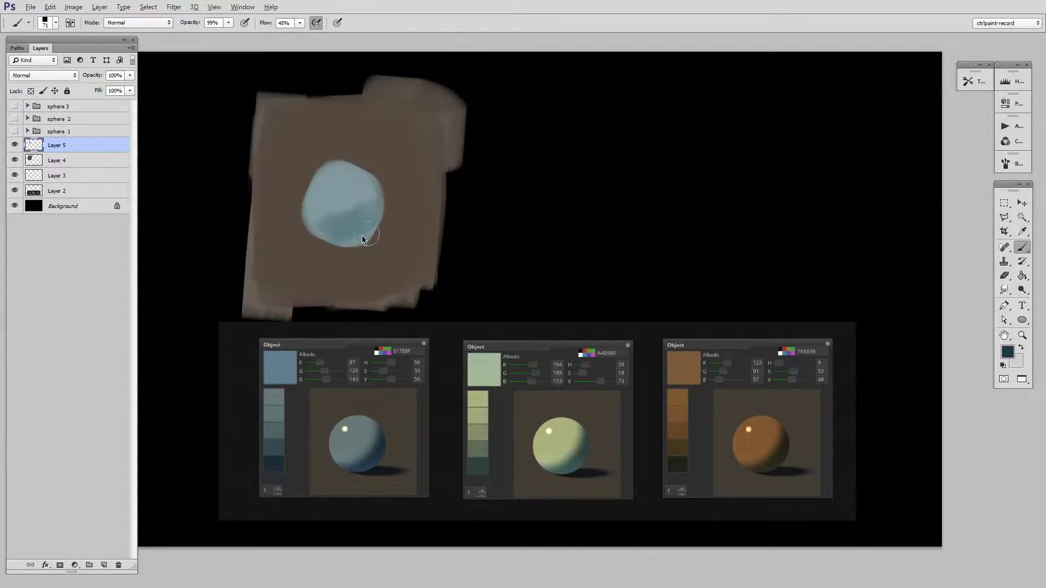
{"action": "mouse_move", "coordinate": [370, 237]}
{"action": "left_mouse_down"}
{"action": "mouse_move", "coordinate": [326, 228]}
{"action": "mouse_move", "coordinate": [375, 196]}
{"action": "mouse_move", "coordinate": [350, 226]}
{"action": "mouse_move", "coordinate": [376, 192]}
{"action": "left_mouse_up"}
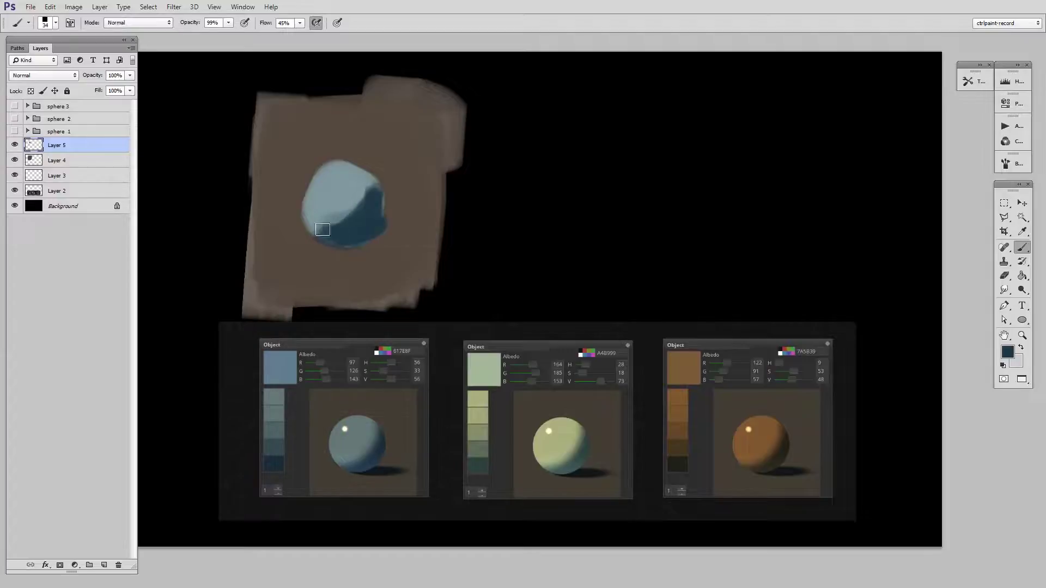
{"action": "mouse_move", "coordinate": [323, 229]}
{"action": "left_mouse_down"}
{"action": "mouse_move", "coordinate": [372, 184]}
{"action": "mouse_move", "coordinate": [348, 171]}
{"action": "left_mouse_up"}
Step: Set the foreground colour to a pale light blue
{"action": "left_click", "coordinate": [1007, 352]}
{"action": "left_click", "coordinate": [550, 145]}
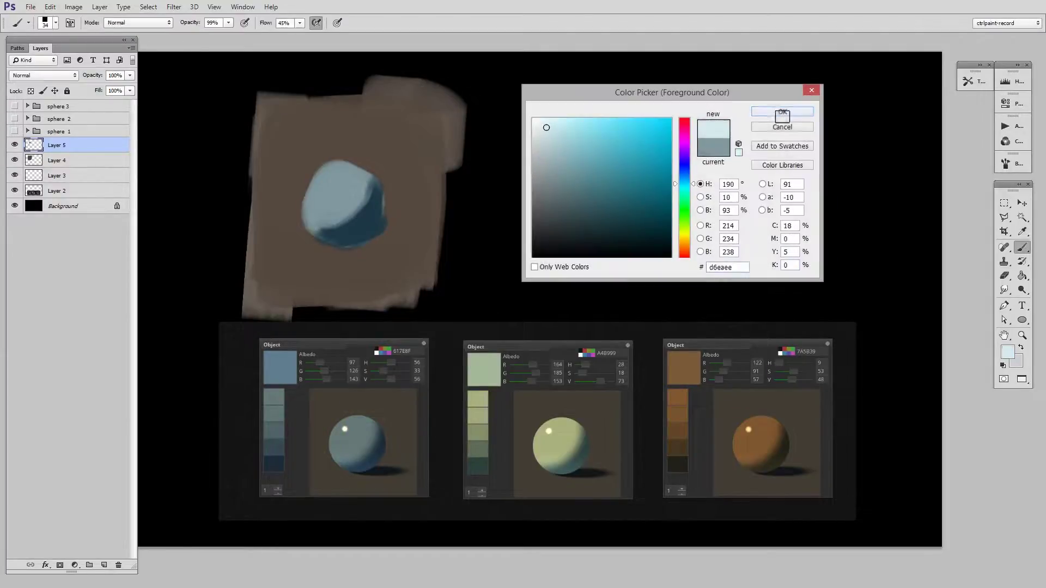
{"action": "left_click", "coordinate": [782, 112]}
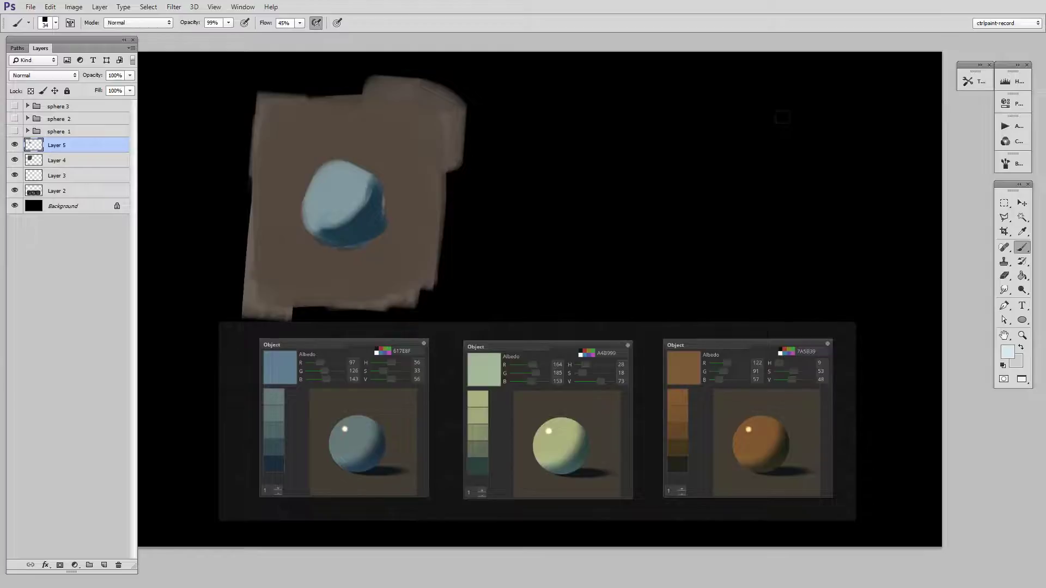
Step: On a new layer, paint a near-black cast shadow under the sphere and squash it
{"action": "key", "text": "ctrl+shift+n"}
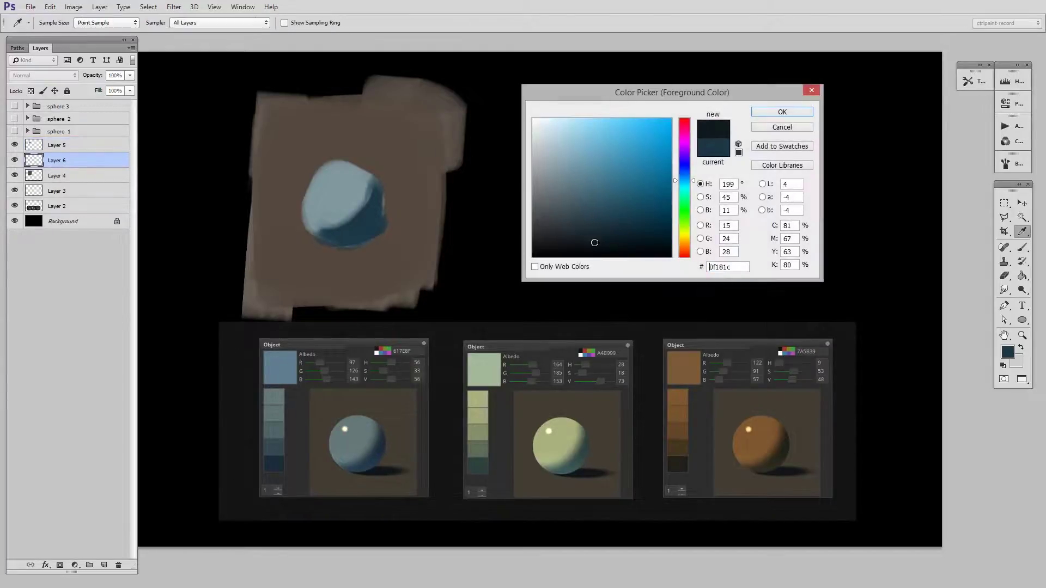
{"action": "key", "text": "Return"}
{"action": "left_click_drag", "start_coordinate": [351, 250], "coordinate": [383, 249]}
{"action": "mouse_move", "coordinate": [317, 254]}
{"action": "left_mouse_down"}
{"action": "mouse_move", "coordinate": [400, 255]}
{"action": "mouse_move", "coordinate": [360, 255]}
{"action": "left_mouse_up"}
{"action": "key", "text": "ctrl+t"}
{"action": "key", "text": "Return"}
Step: On a new top layer, paint a near-white highlight dot and nudge it into place
{"action": "key", "text": "ctrl+shift+n"}
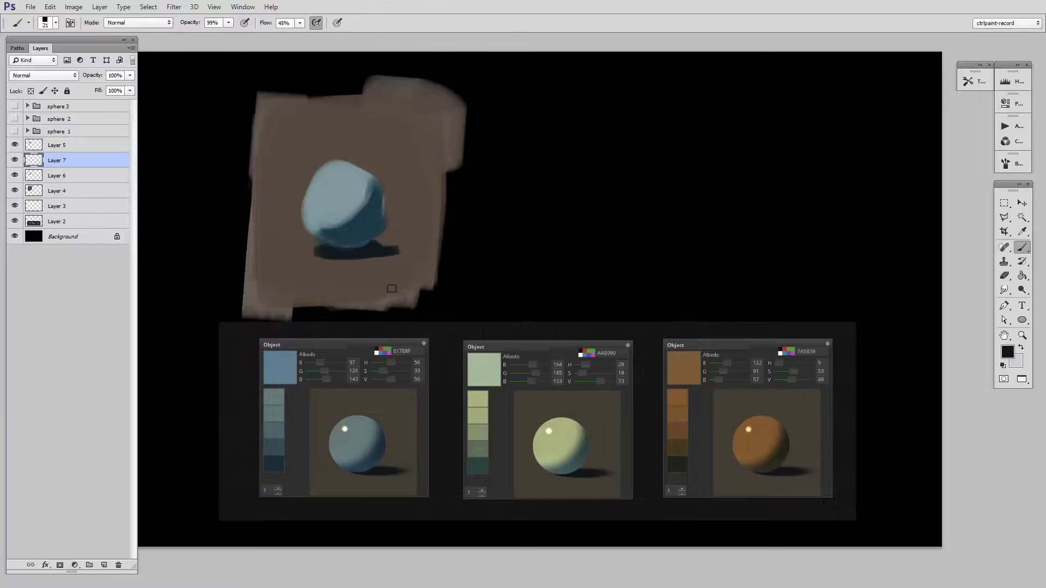
{"action": "left_click", "coordinate": [1006, 352]}
{"action": "left_click_drag", "start_coordinate": [572, 164], "coordinate": [544, 129]}
{"action": "key", "text": "Return"}
{"action": "key", "text": "ctrl+bracketright"}
{"action": "left_click", "coordinate": [329, 179]}
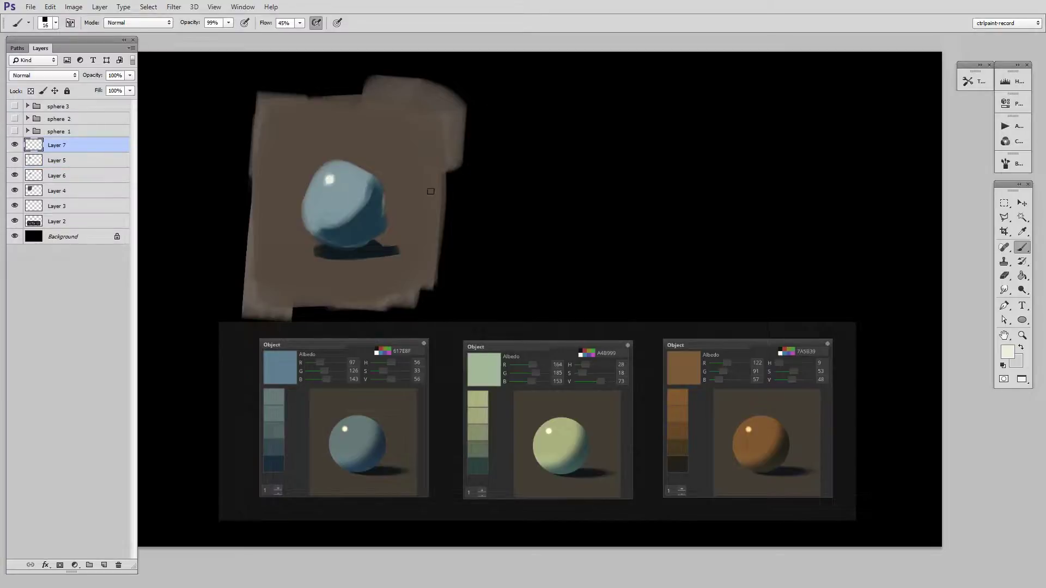
{"action": "key", "text": "v"}
{"action": "left_click_drag", "start_coordinate": [330, 181], "coordinate": [334, 185]}
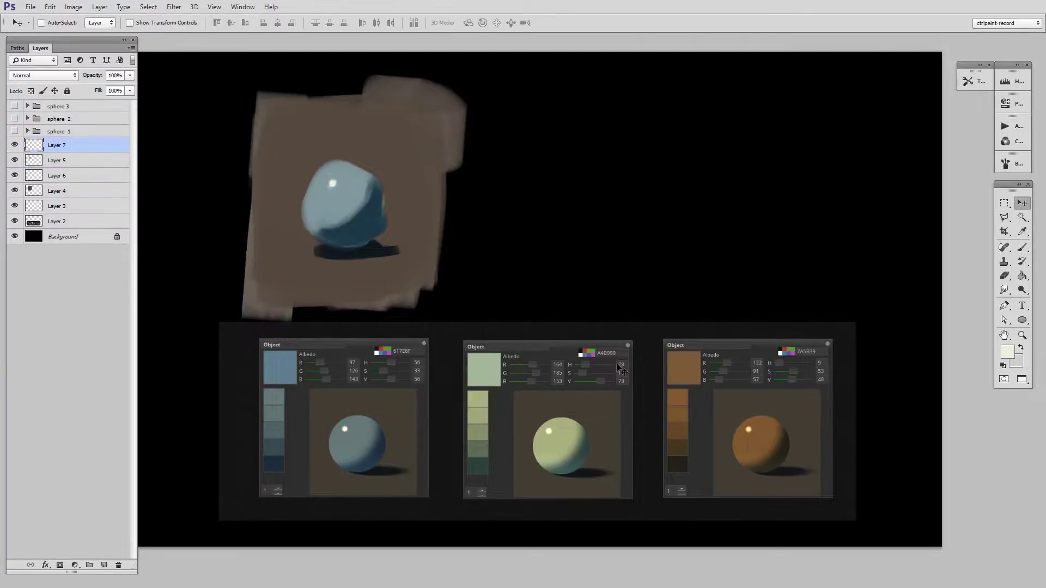
Step: Stretch Layer 6's cast shadow wider, touch up its edge, and sample the patch brown
{"action": "left_click", "coordinate": [376, 254], "text": "ctrl"}
{"action": "left_click_drag", "start_coordinate": [376, 255], "coordinate": [405, 251]}
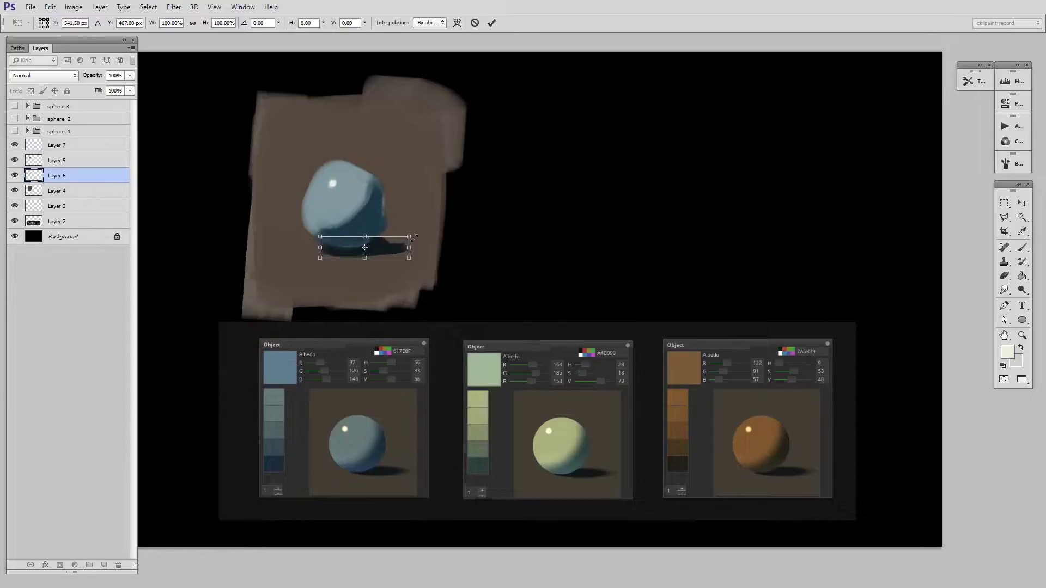
{"action": "key", "text": "b"}
{"action": "key", "text": "alt"}
{"action": "left_click", "coordinate": [400, 249]}
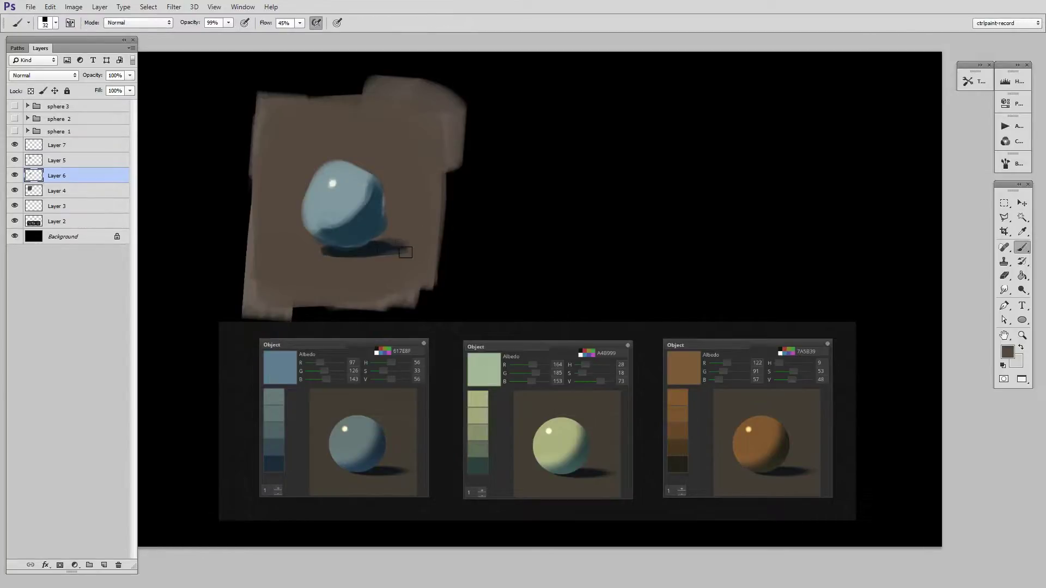
{"action": "left_click", "coordinate": [390, 175], "text": "alt"}
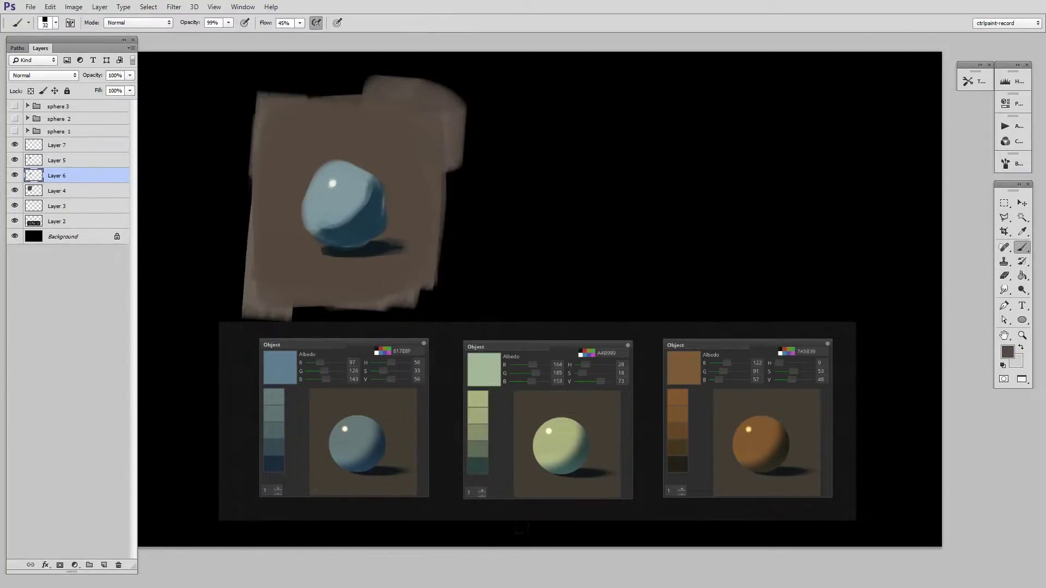